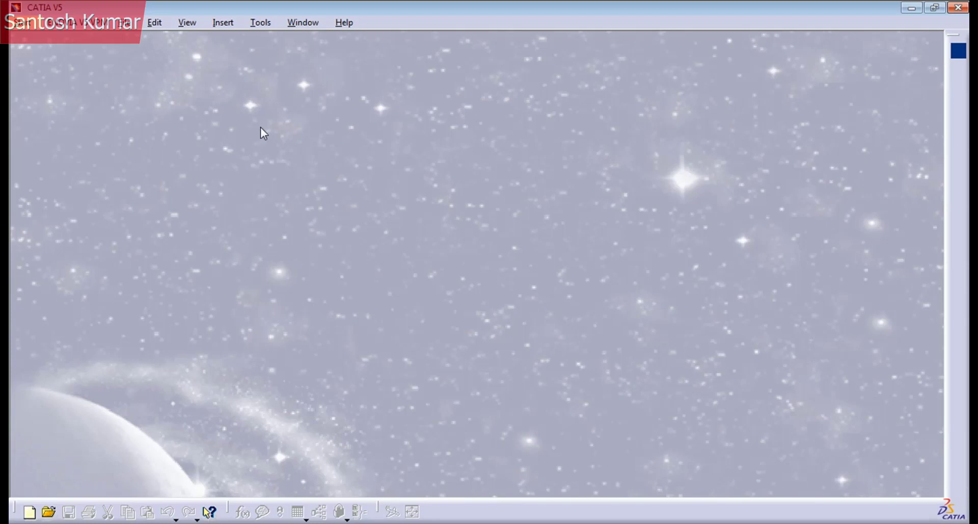
Create a new Part document, keeping the default name Part1
{"action": "left_click", "coordinate": [127, 22]}
{"action": "left_click", "coordinate": [140, 37]}
{"action": "type", "text": "Part"}
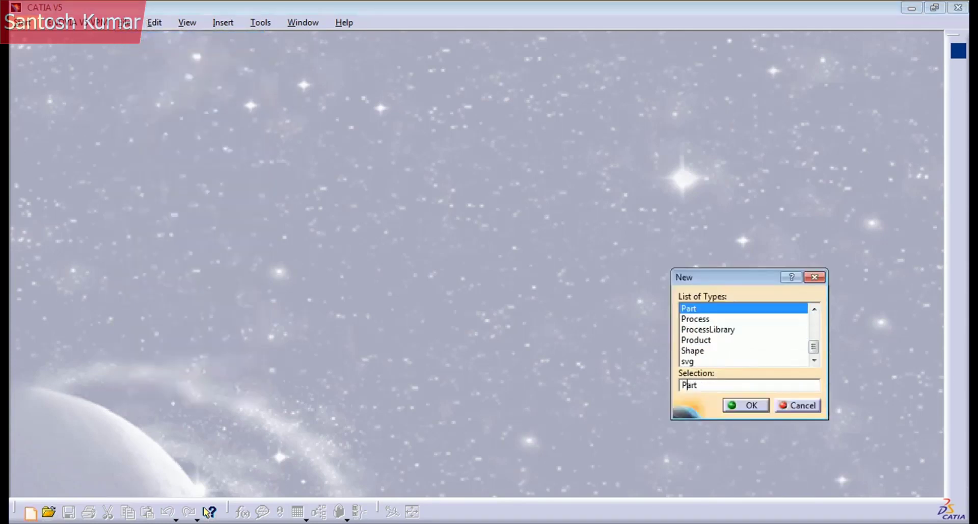
{"action": "left_click", "coordinate": [741, 404]}
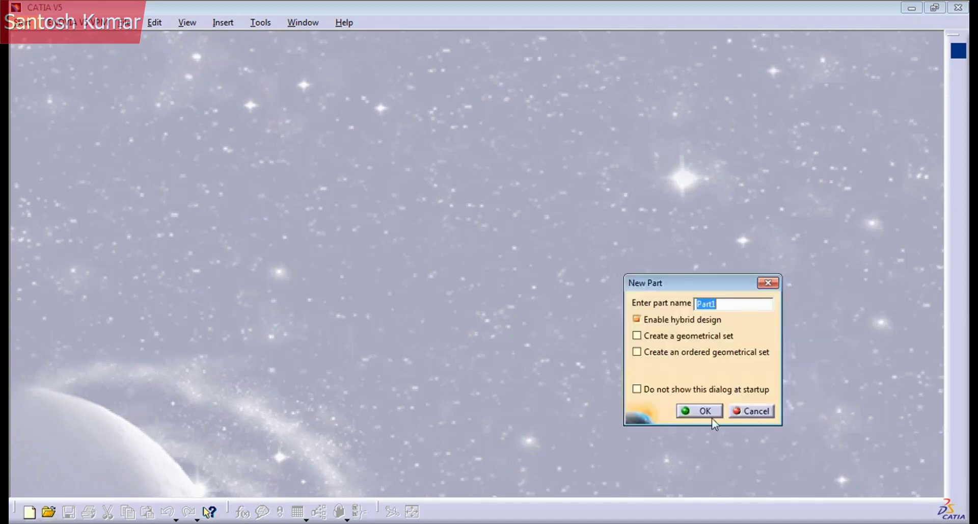
{"action": "left_click", "coordinate": [698, 410]}
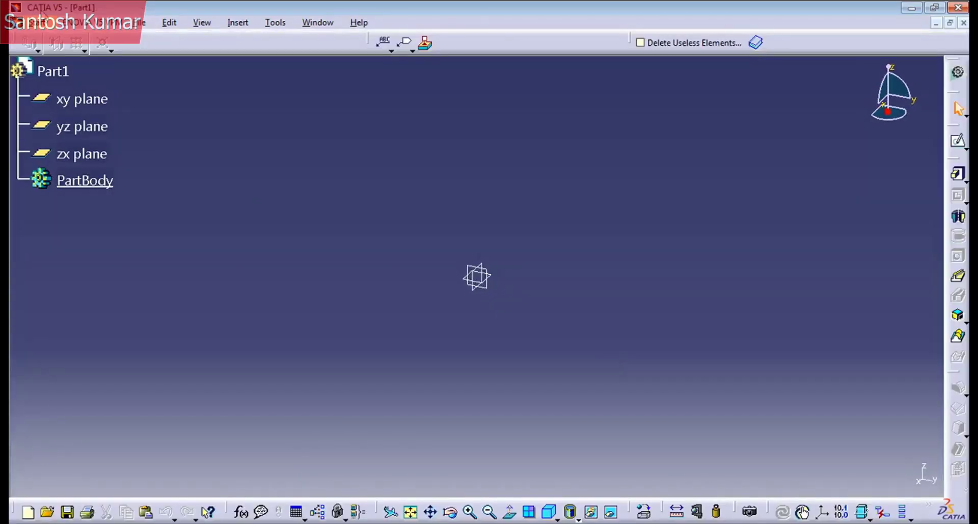
Expand the Start menu through Infrastructure to list the Mechanical Design workbenches
{"action": "left_click", "coordinate": [41, 24]}
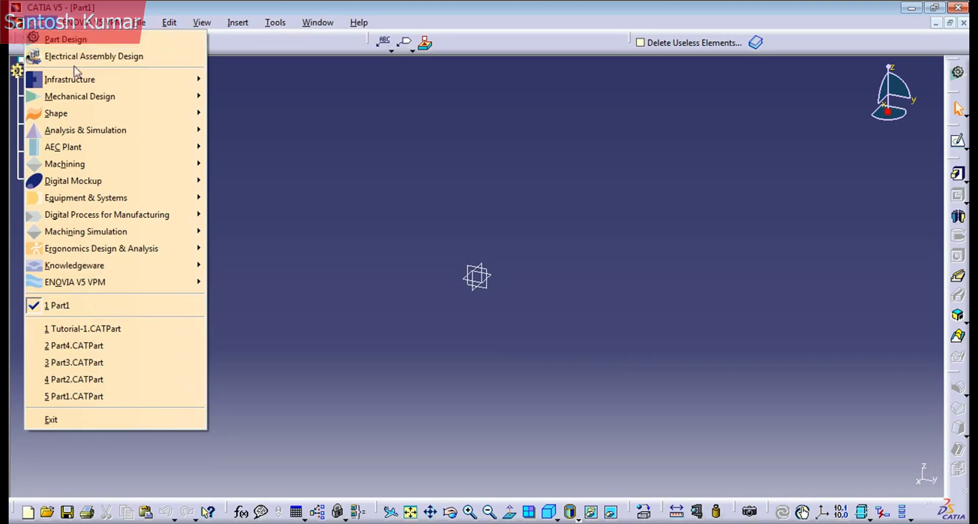
{"action": "mouse_move", "coordinate": [92, 81]}
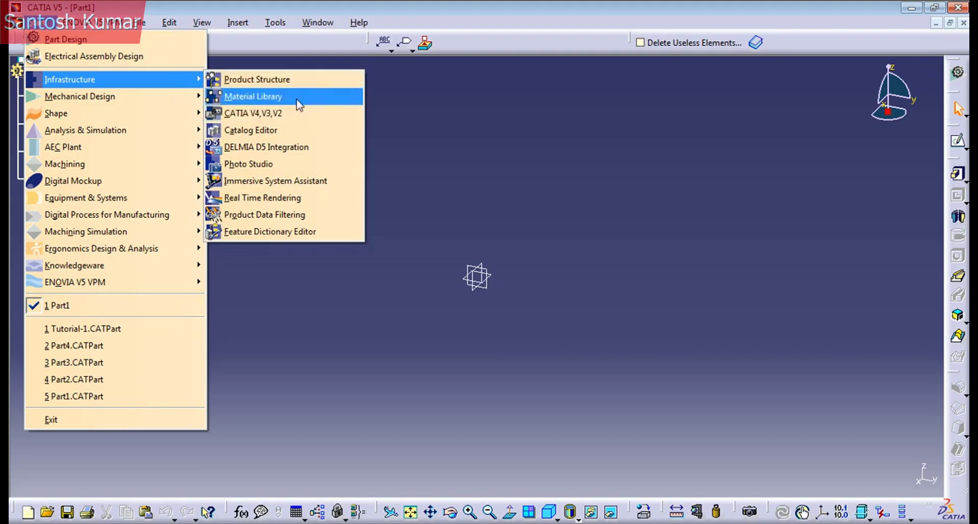
{"action": "mouse_move", "coordinate": [140, 98]}
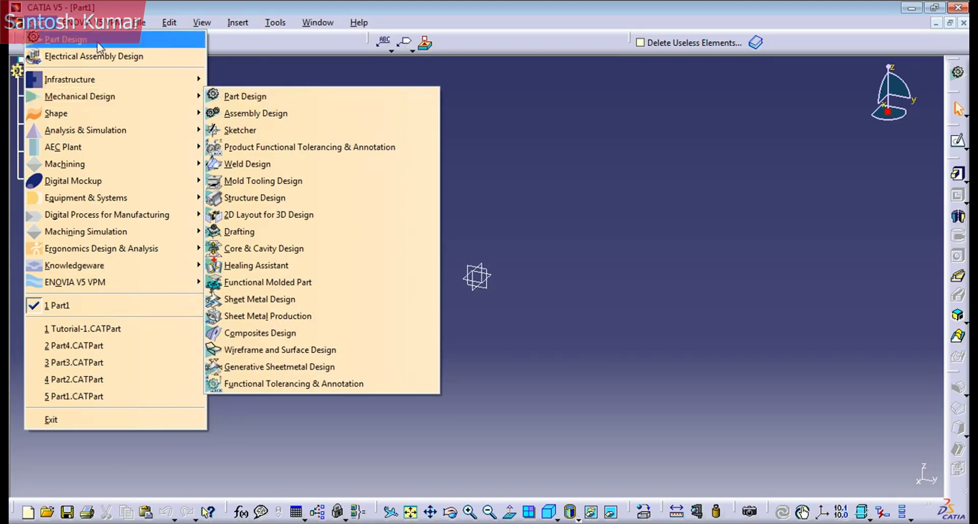
In Customize's Start Menu tab, move Functional Molded Part into the favourite workbenches
{"action": "left_click", "coordinate": [268, 76]}
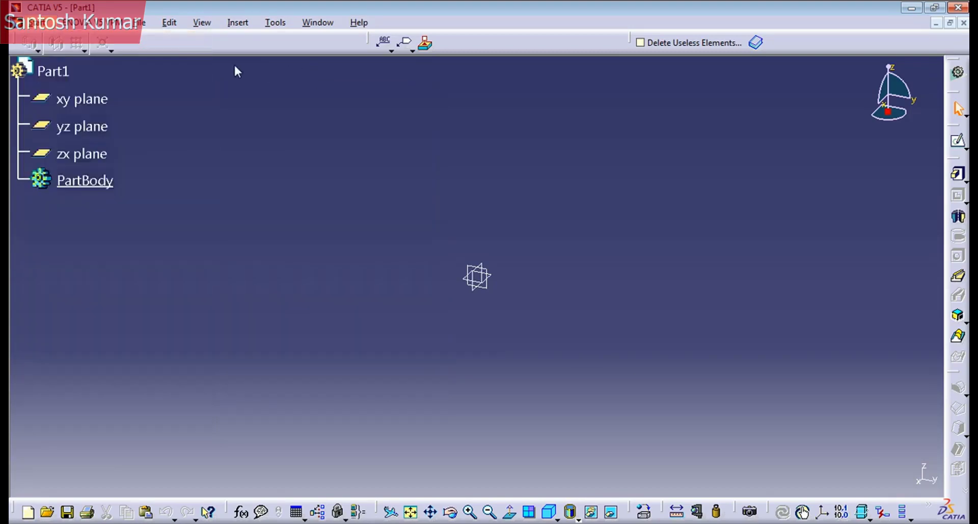
{"action": "left_click", "coordinate": [275, 23]}
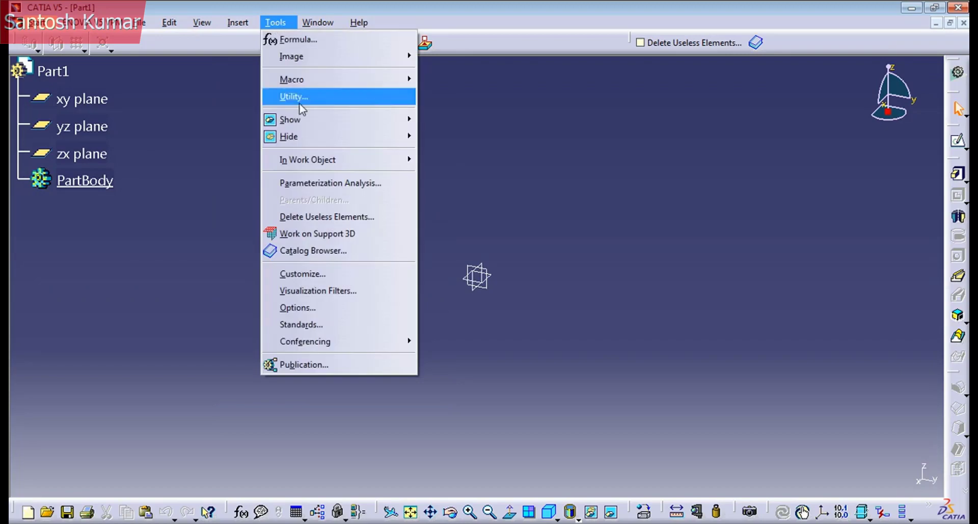
{"action": "left_click", "coordinate": [306, 273]}
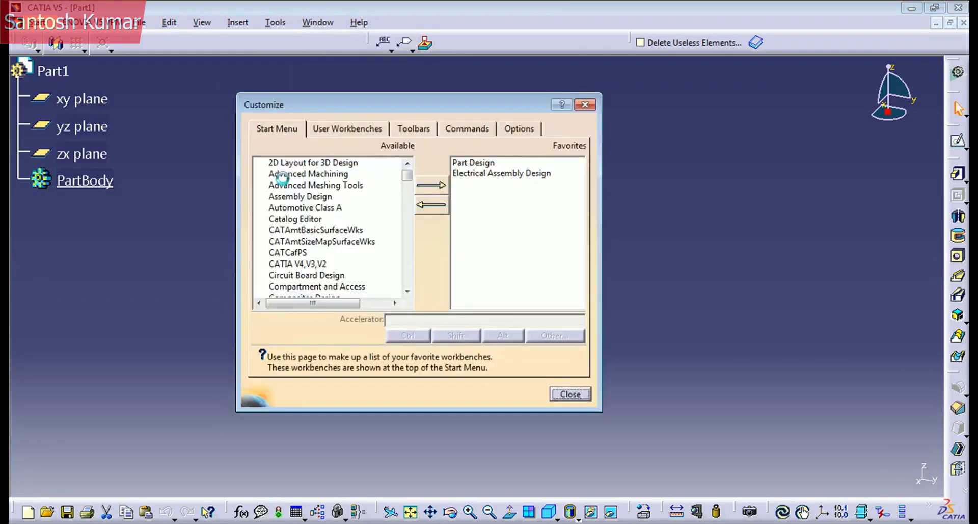
{"action": "left_click", "coordinate": [283, 132]}
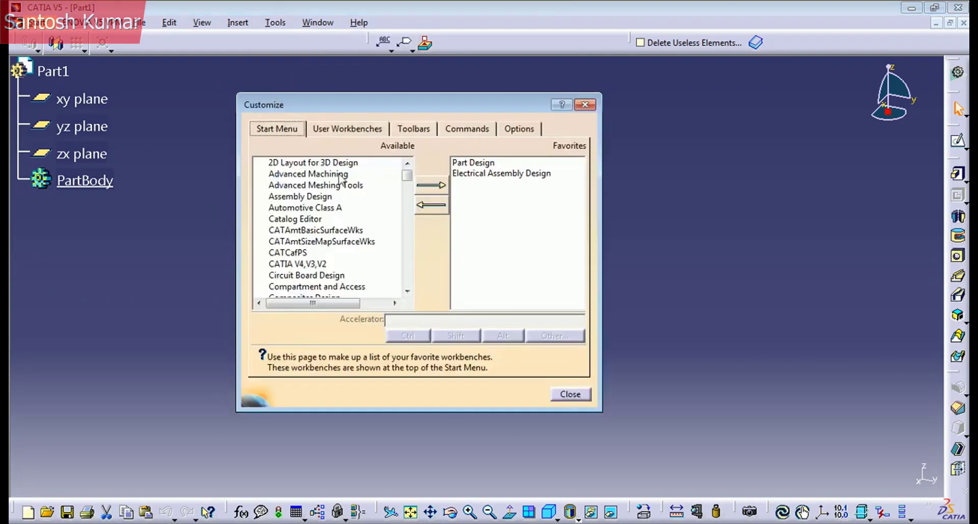
{"action": "left_click", "coordinate": [304, 164]}
{"action": "mouse_move", "coordinate": [407, 180]}
{"action": "left_mouse_down"}
{"action": "mouse_move", "coordinate": [411, 288]}
{"action": "mouse_move", "coordinate": [410, 245]}
{"action": "left_mouse_up"}
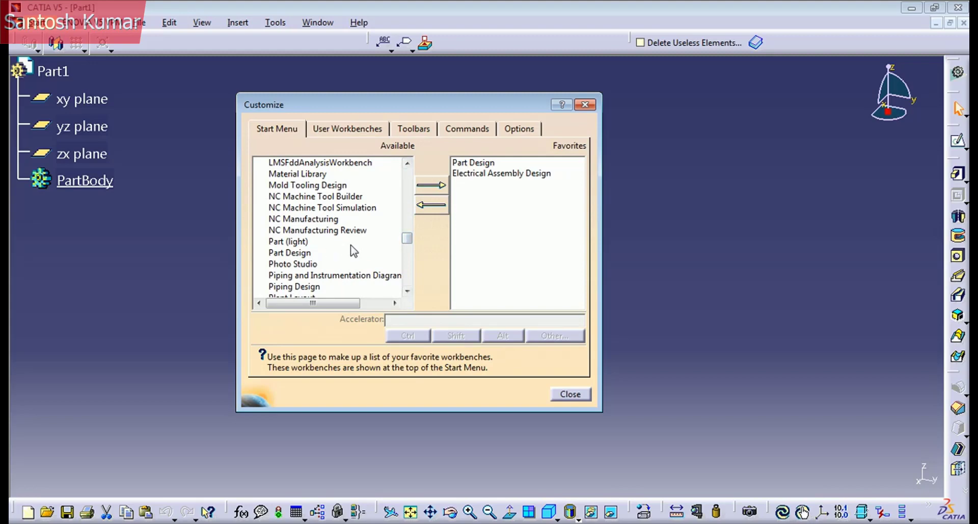
{"action": "scroll", "coordinate": [409, 240], "scroll_direction": "up", "scroll_amount": 2}
{"action": "left_click_drag", "start_coordinate": [409, 239], "coordinate": [414, 218]}
{"action": "left_click", "coordinate": [359, 219]}
{"action": "left_click", "coordinate": [429, 191]}
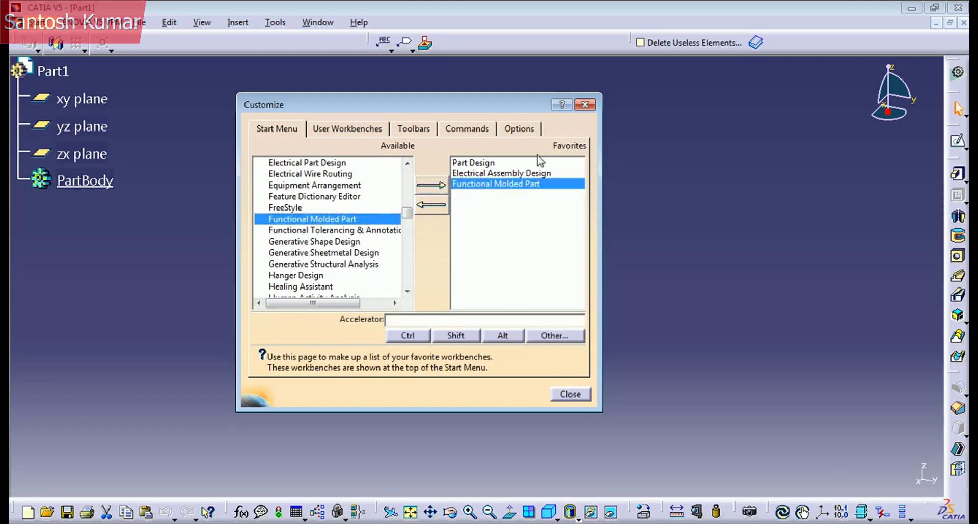
{"action": "left_click", "coordinate": [570, 394]}
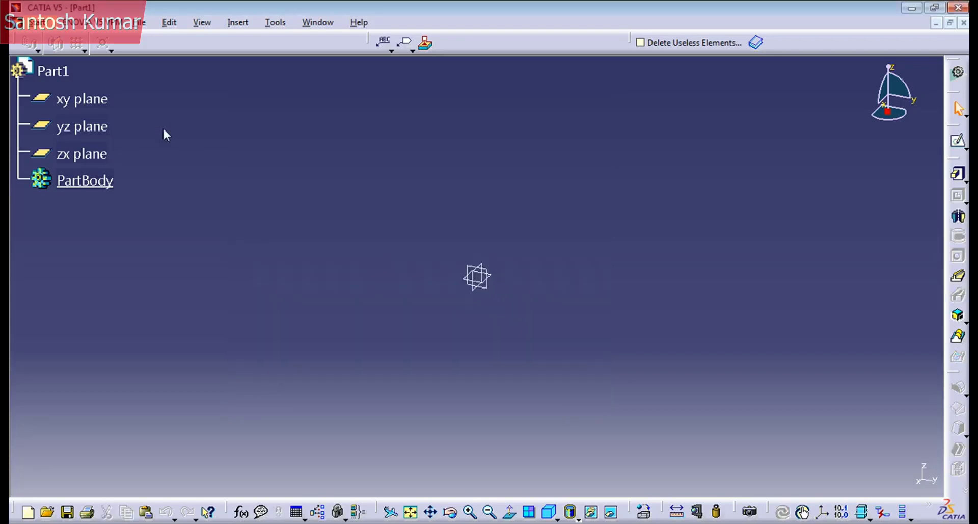
Check the new favourite in the Start menu, then pick Electrical Assembly Design from the welcome window
{"action": "left_click", "coordinate": [34, 23]}
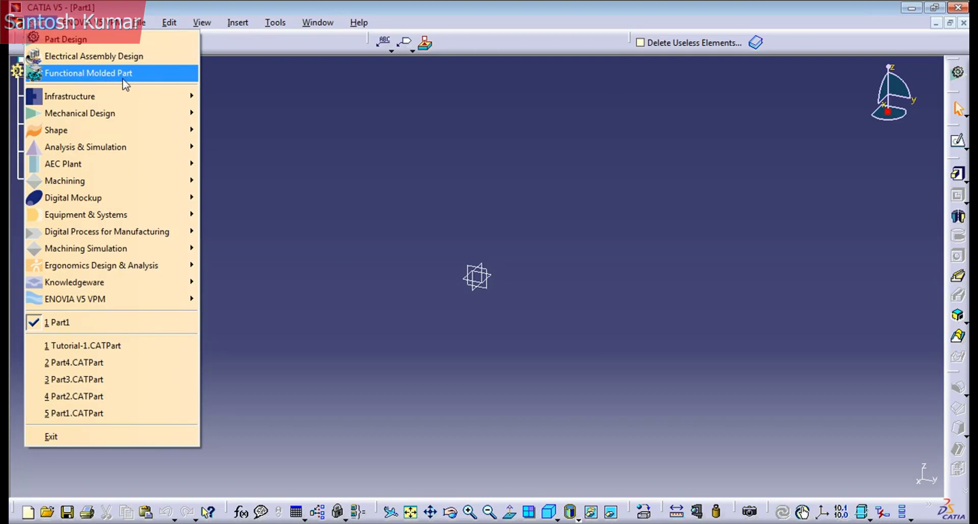
{"action": "left_click", "coordinate": [381, 87]}
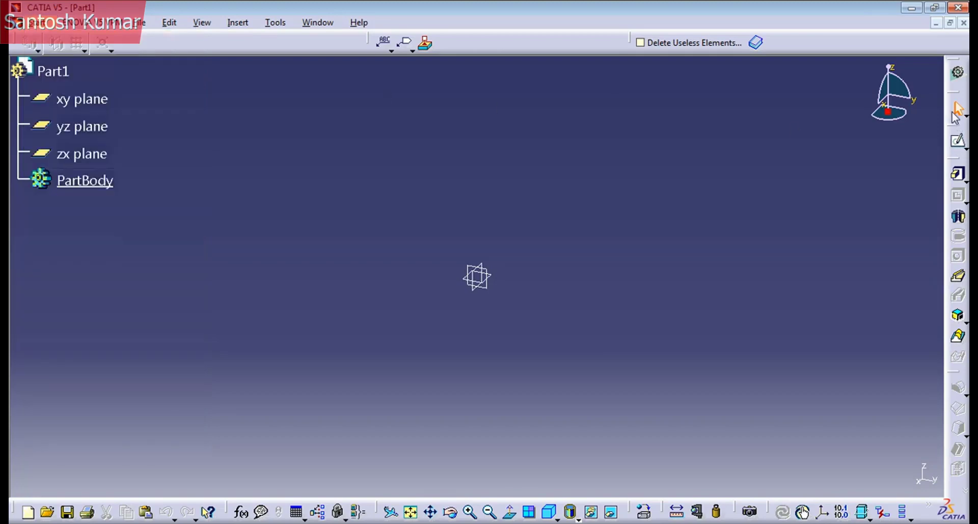
{"action": "left_click", "coordinate": [958, 75]}
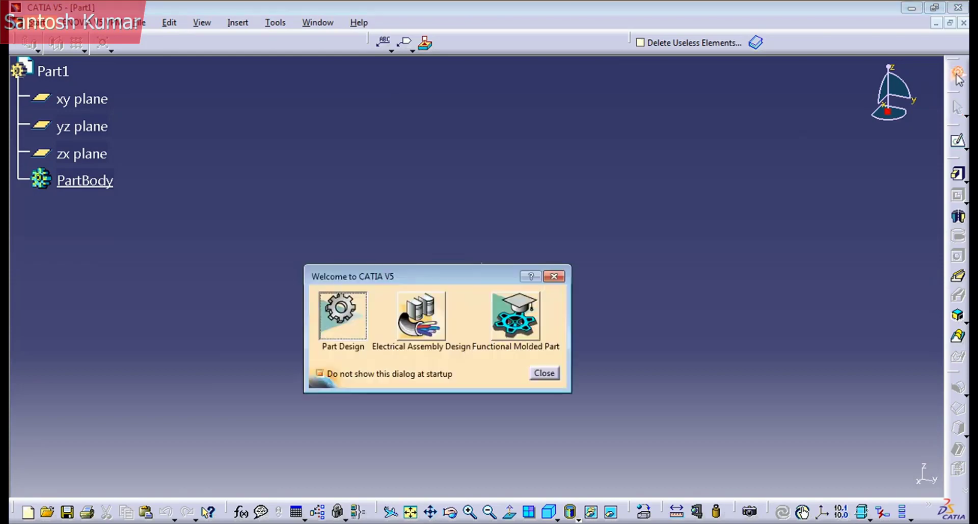
{"action": "left_click_drag", "start_coordinate": [465, 280], "coordinate": [559, 159]}
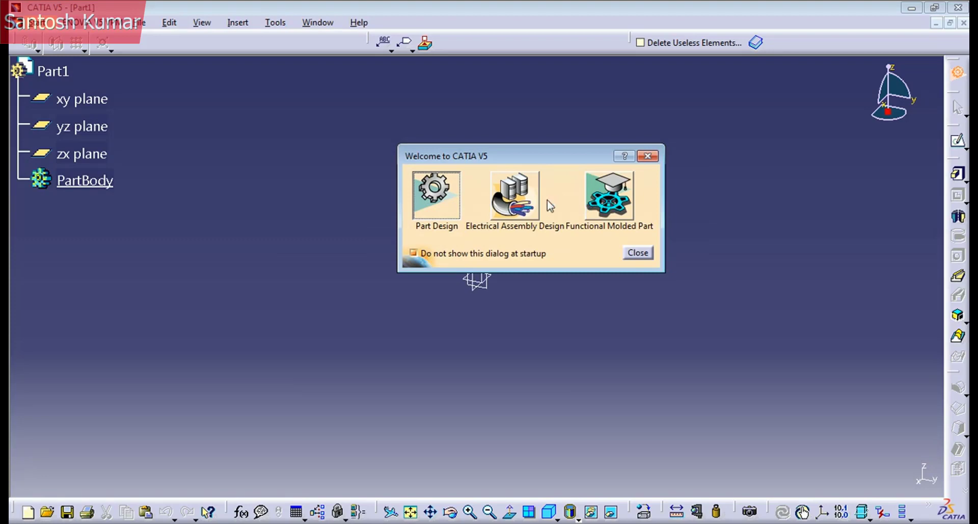
{"action": "left_click", "coordinate": [514, 196]}
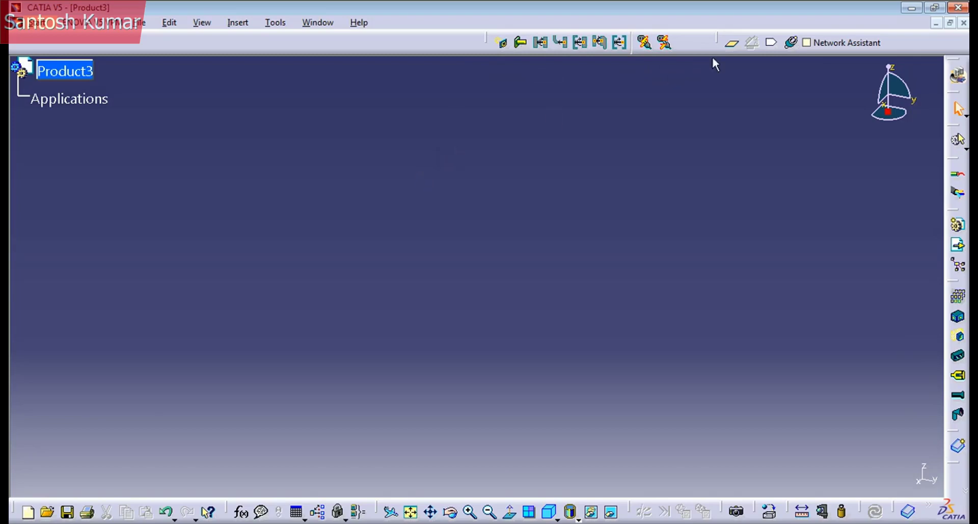
Float the Electrical Connection Point Definition toolbar and close it
{"action": "left_click_drag", "start_coordinate": [486, 43], "coordinate": [396, 190]}
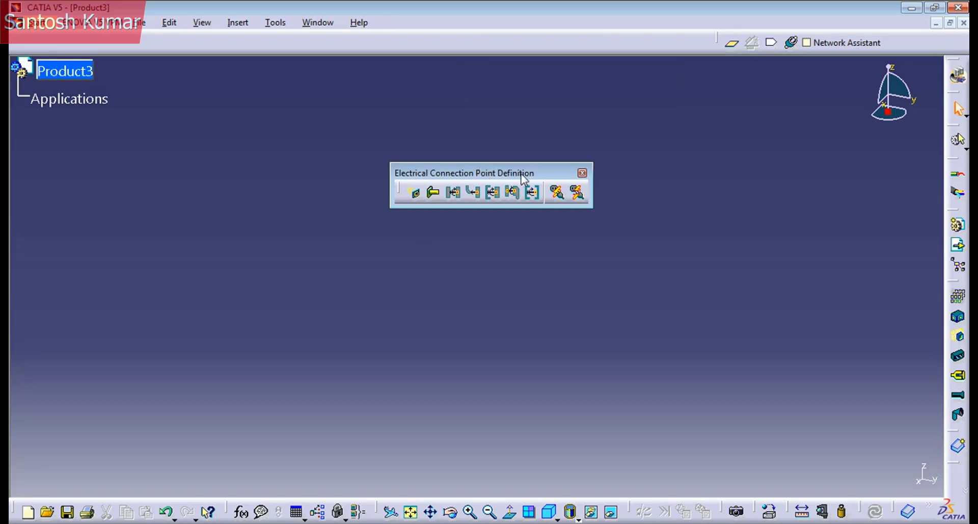
{"action": "left_click_drag", "start_coordinate": [538, 176], "coordinate": [502, 133]}
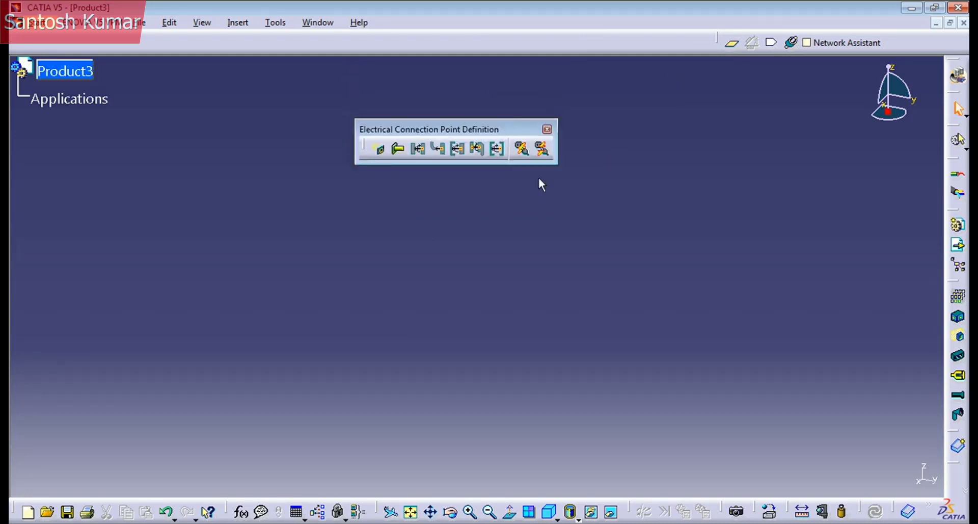
{"action": "left_click", "coordinate": [547, 129]}
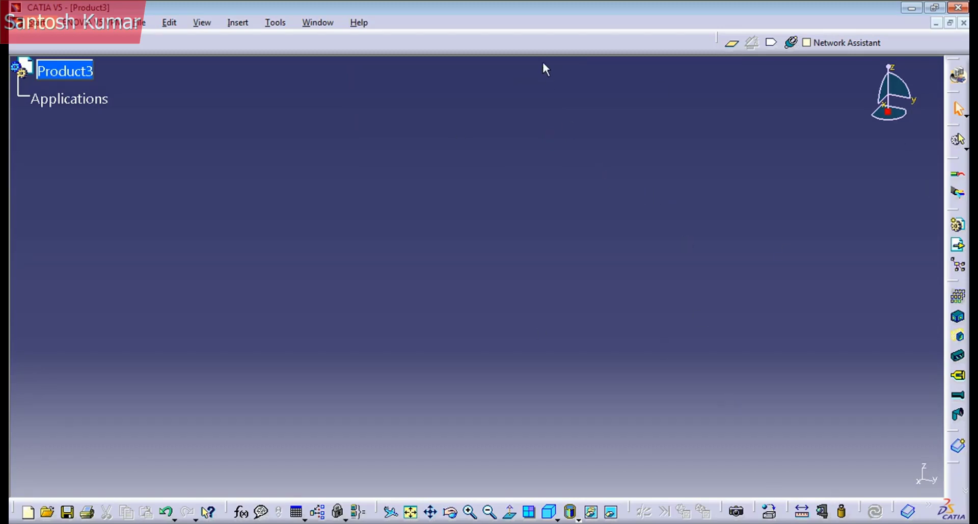
{"action": "right_click", "coordinate": [512, 44]}
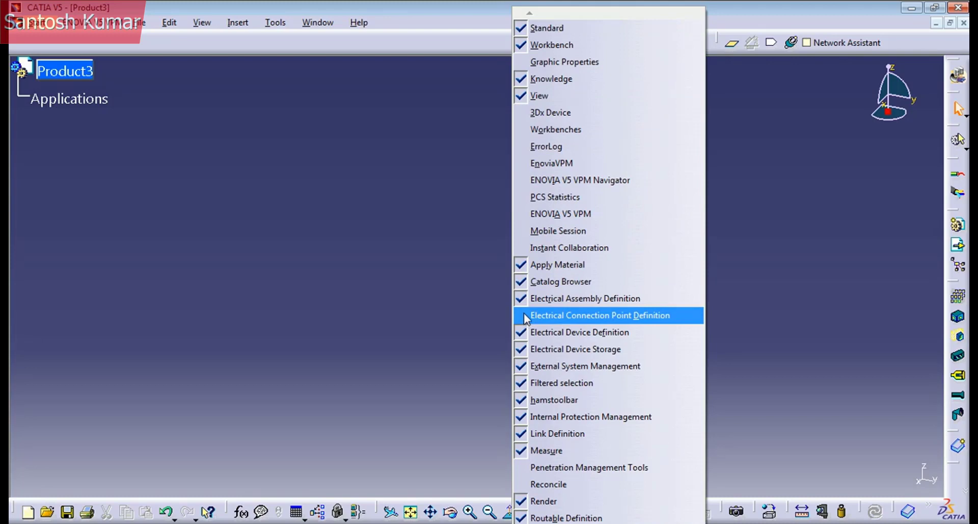
{"action": "left_click", "coordinate": [547, 315]}
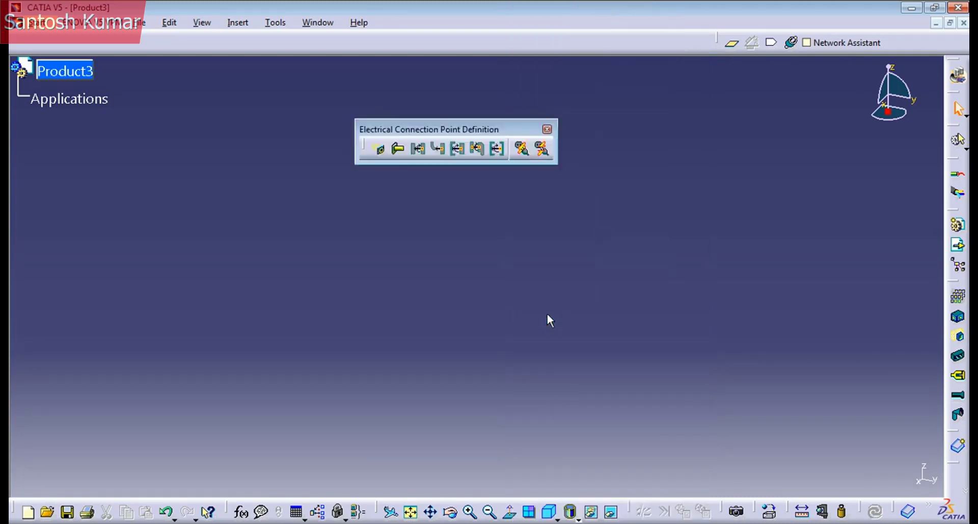
{"action": "left_click_drag", "start_coordinate": [459, 130], "coordinate": [524, 42]}
{"action": "left_click_drag", "start_coordinate": [431, 38], "coordinate": [449, 207]}
{"action": "left_click", "coordinate": [634, 200]}
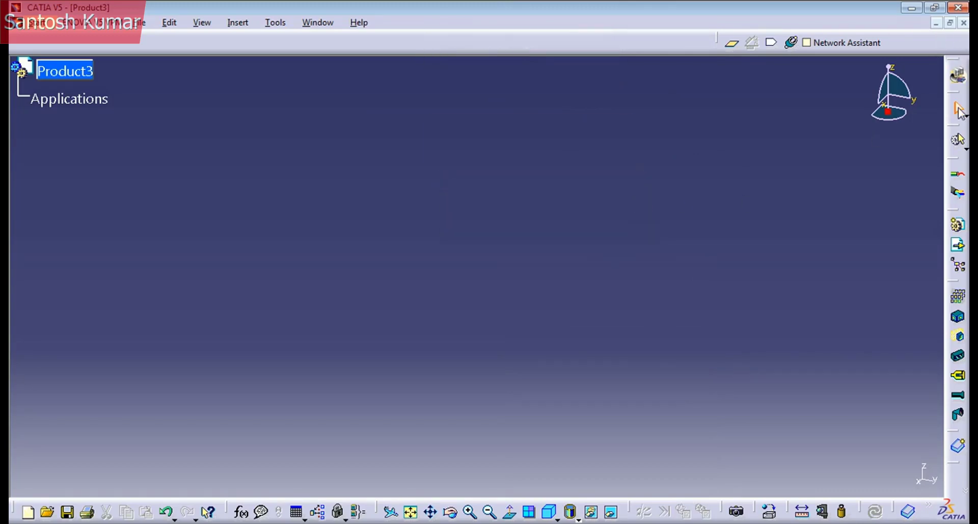
Detach and close two right-side tool groups and the Network Assistant toolbar
{"action": "left_click_drag", "start_coordinate": [960, 134], "coordinate": [511, 195]}
{"action": "left_click", "coordinate": [526, 174]}
{"action": "left_click_drag", "start_coordinate": [716, 33], "coordinate": [687, 296]}
{"action": "left_click", "coordinate": [715, 287]}
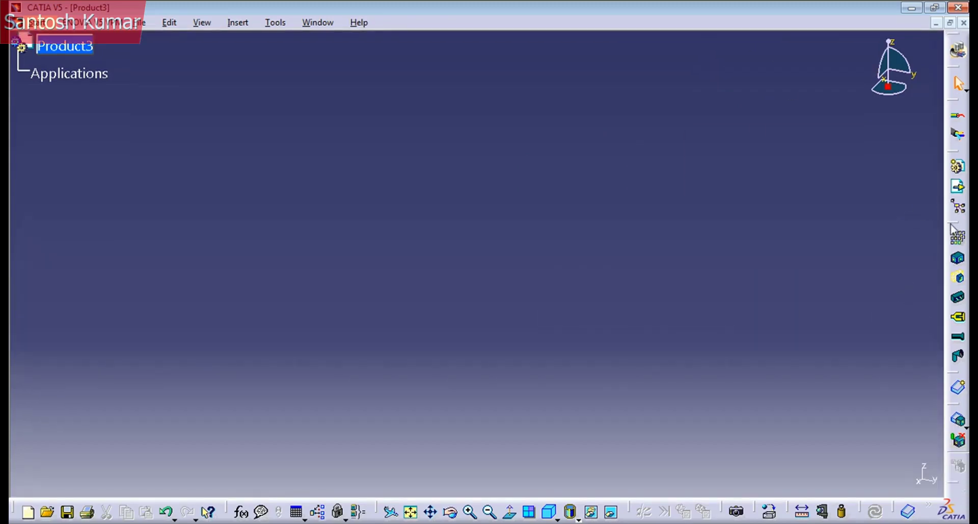
{"action": "left_click_drag", "start_coordinate": [951, 228], "coordinate": [415, 236]}
{"action": "left_click", "coordinate": [395, 233]}
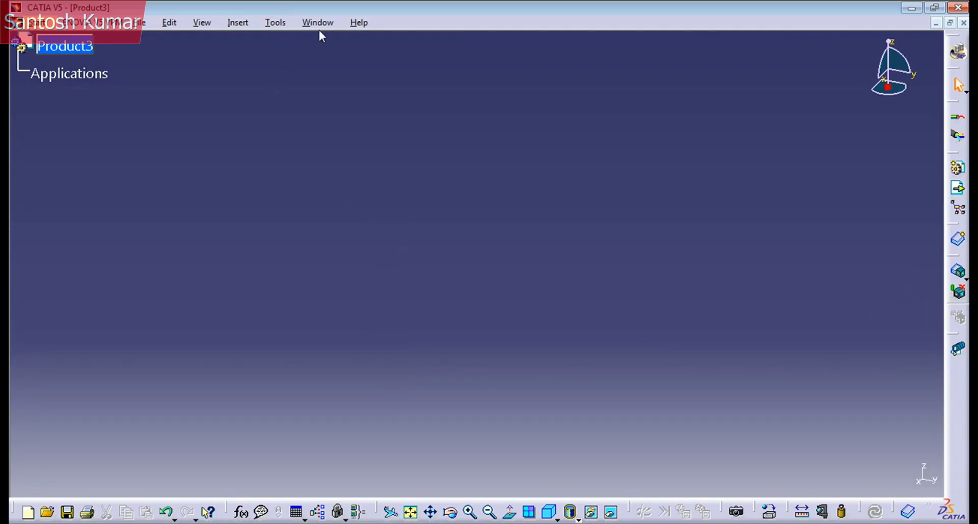
{"action": "left_click", "coordinate": [276, 23]}
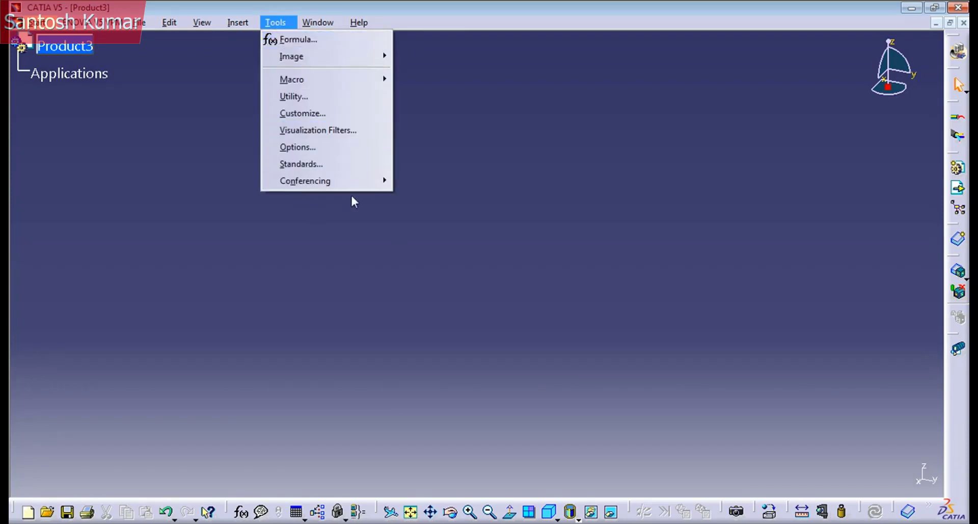
{"action": "left_click", "coordinate": [881, 417]}
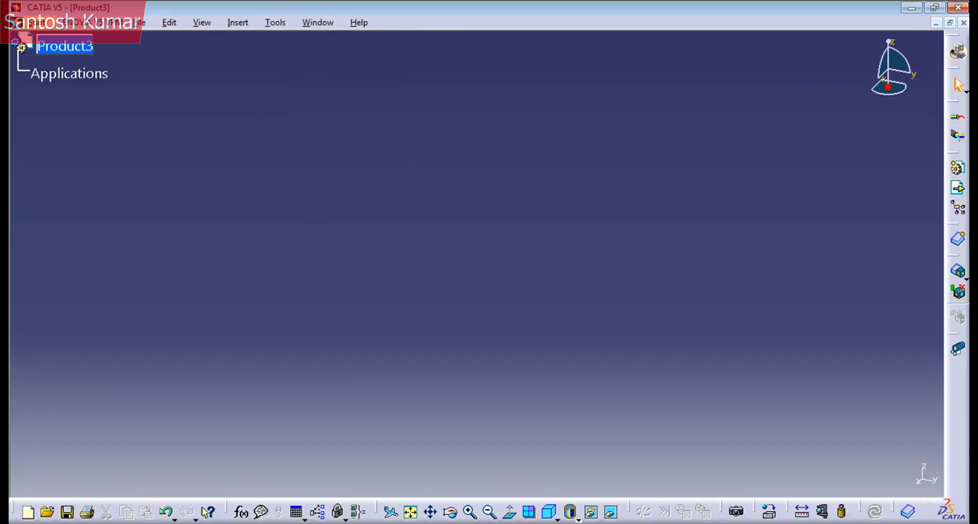
In Customize > Toolbars, apply Restore all contents and Restore position, confirming both prompts
{"action": "right_click", "coordinate": [957, 419]}
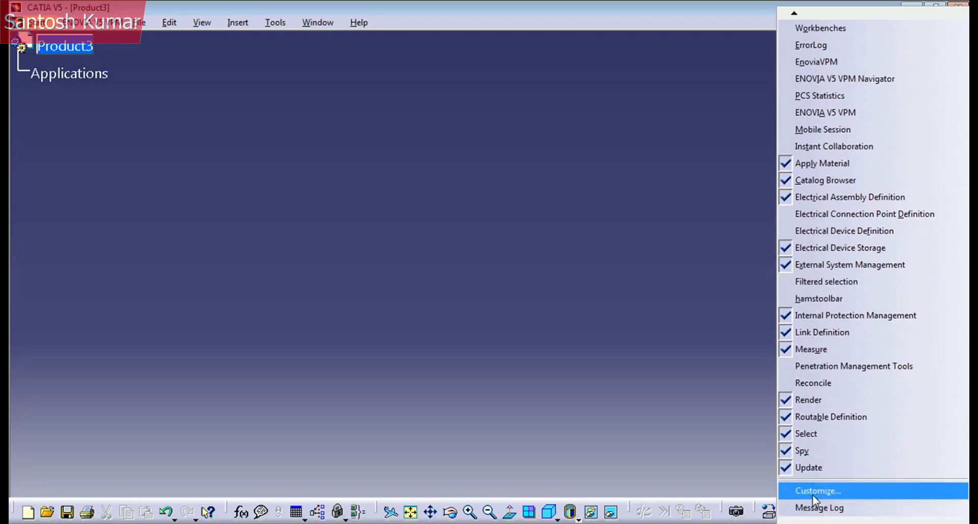
{"action": "left_click", "coordinate": [814, 491]}
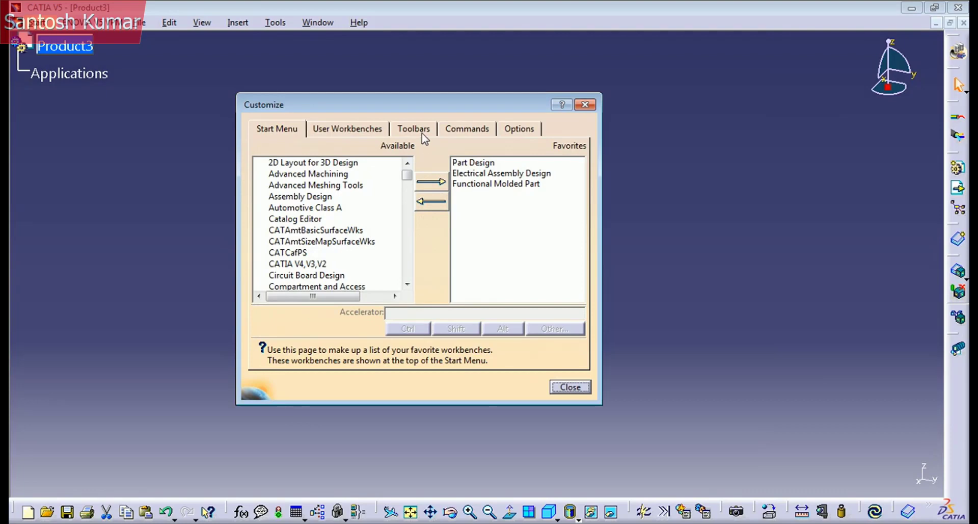
{"action": "left_click", "coordinate": [422, 133]}
{"action": "left_click_drag", "start_coordinate": [428, 108], "coordinate": [313, 53]}
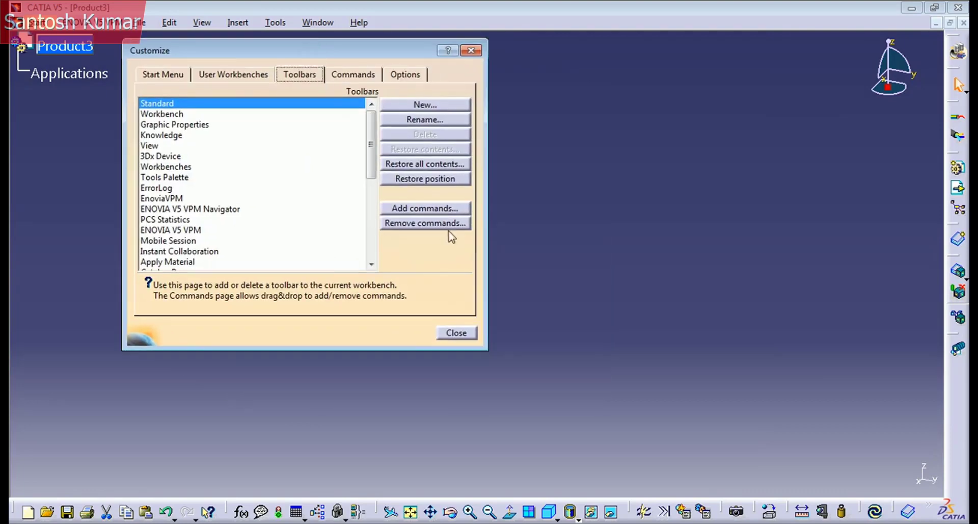
{"action": "left_click", "coordinate": [430, 165]}
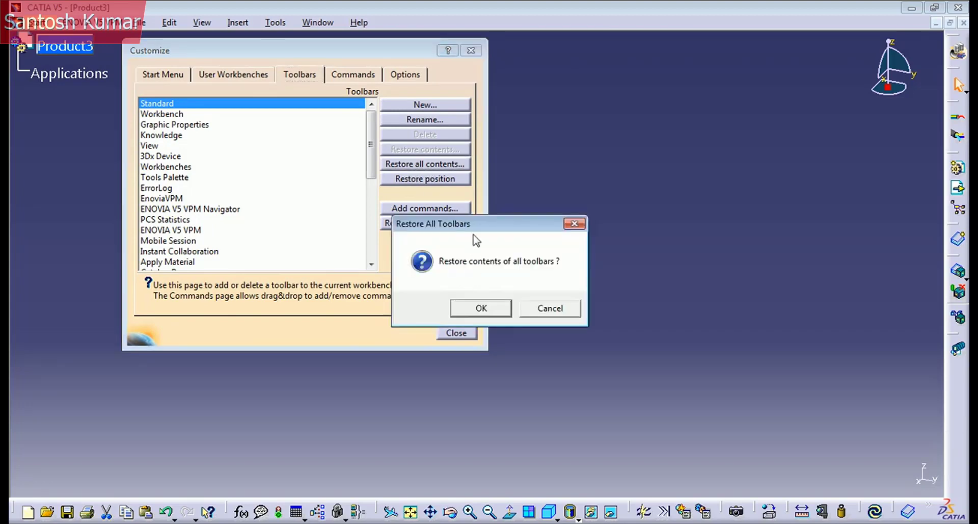
{"action": "left_click_drag", "start_coordinate": [479, 223], "coordinate": [432, 199]}
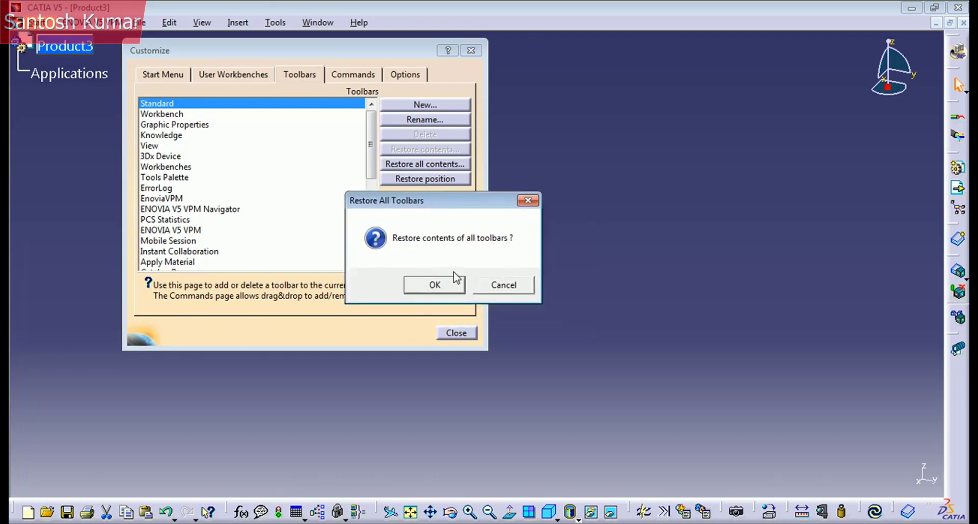
{"action": "left_click", "coordinate": [441, 288]}
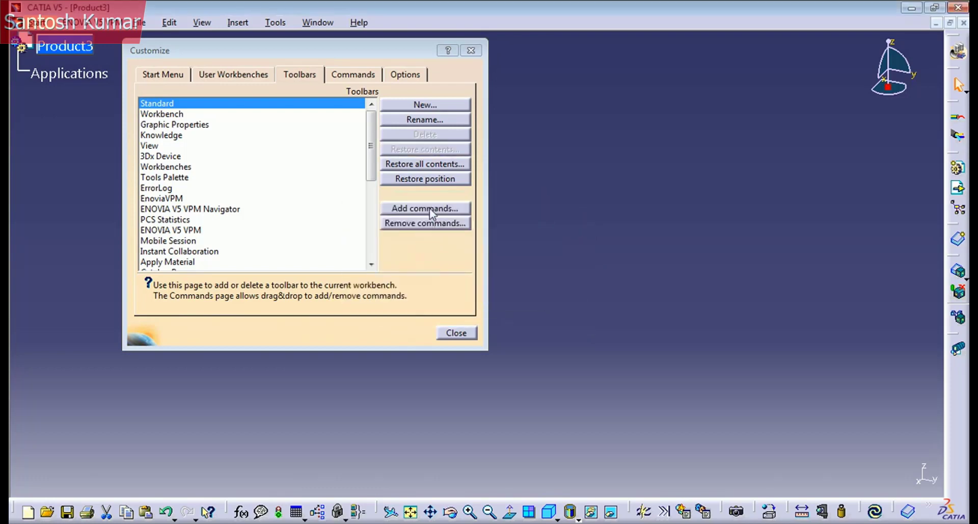
{"action": "left_click", "coordinate": [431, 179]}
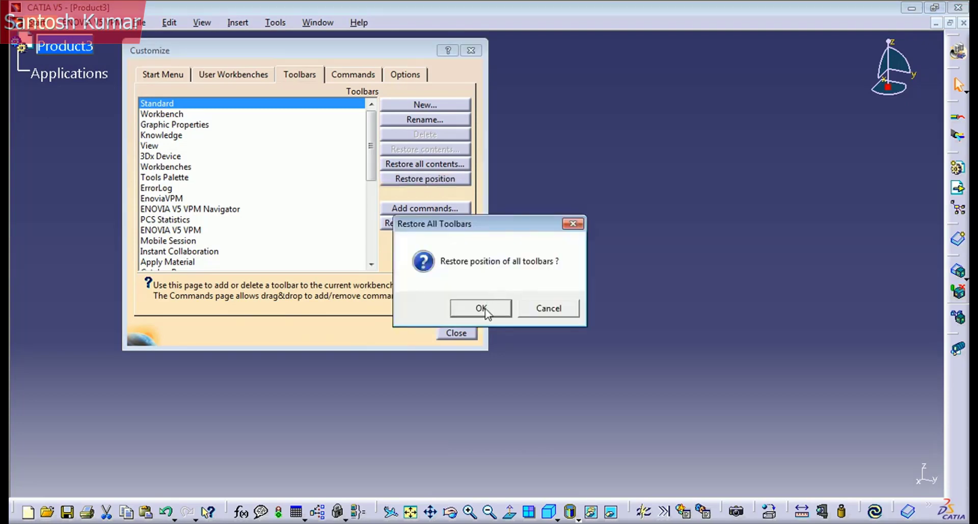
{"action": "left_click", "coordinate": [482, 308]}
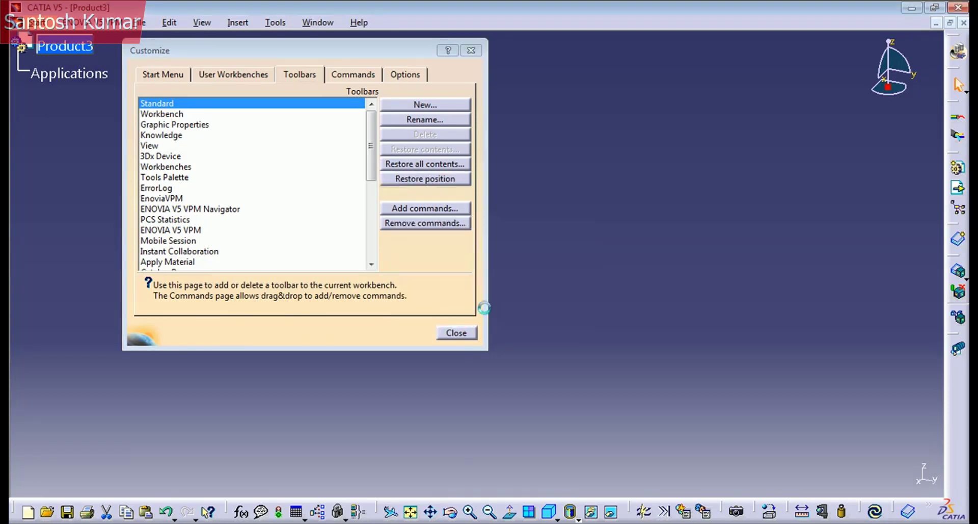
Dock the ENOVIA V5 VPM Navigator and Penetration Management Tools toolbars in the top row
{"action": "left_click", "coordinate": [460, 334]}
{"action": "left_click_drag", "start_coordinate": [295, 171], "coordinate": [572, 6]}
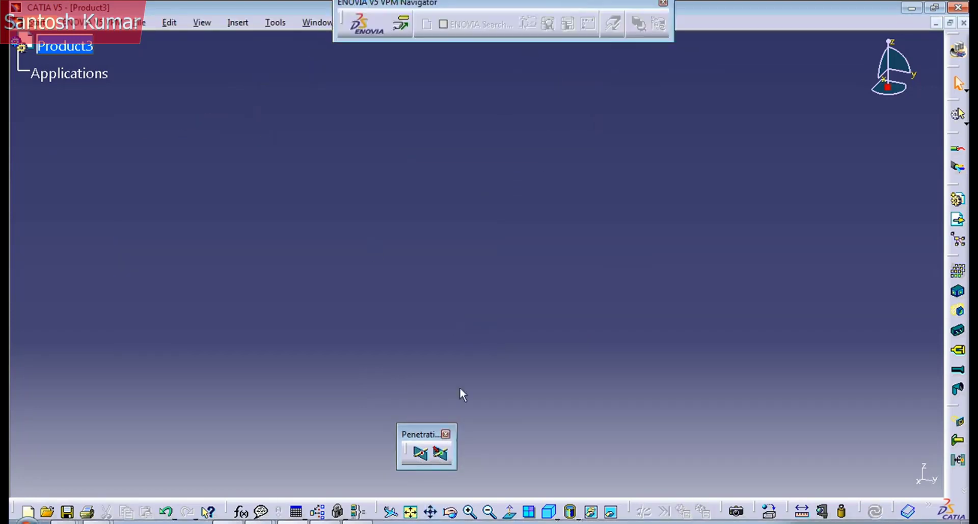
{"action": "left_click_drag", "start_coordinate": [425, 434], "coordinate": [591, 39]}
{"action": "left_click", "coordinate": [663, 3]}
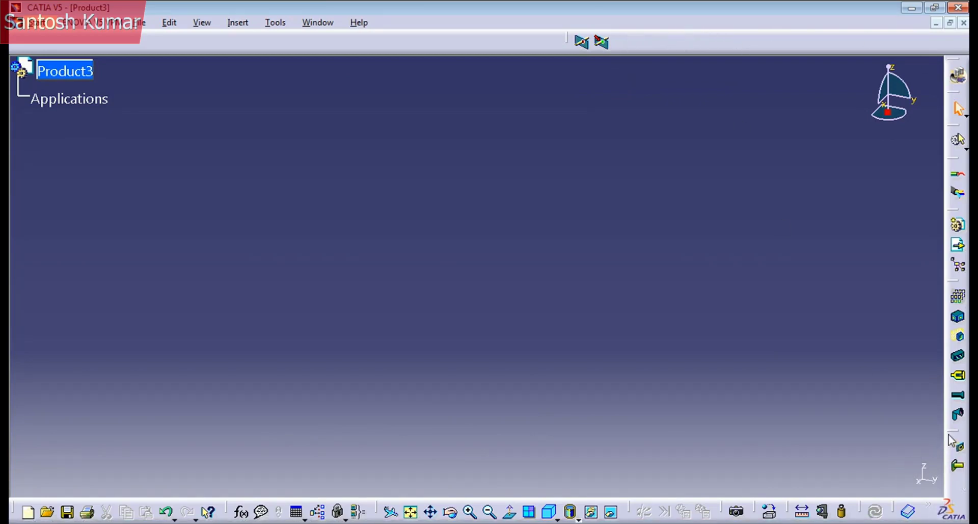
Move the remaining right-side and bottom toolbars up into the top toolbar row
{"action": "left_click_drag", "start_coordinate": [950, 438], "coordinate": [624, 40]}
{"action": "left_click_drag", "start_coordinate": [954, 469], "coordinate": [432, 39]}
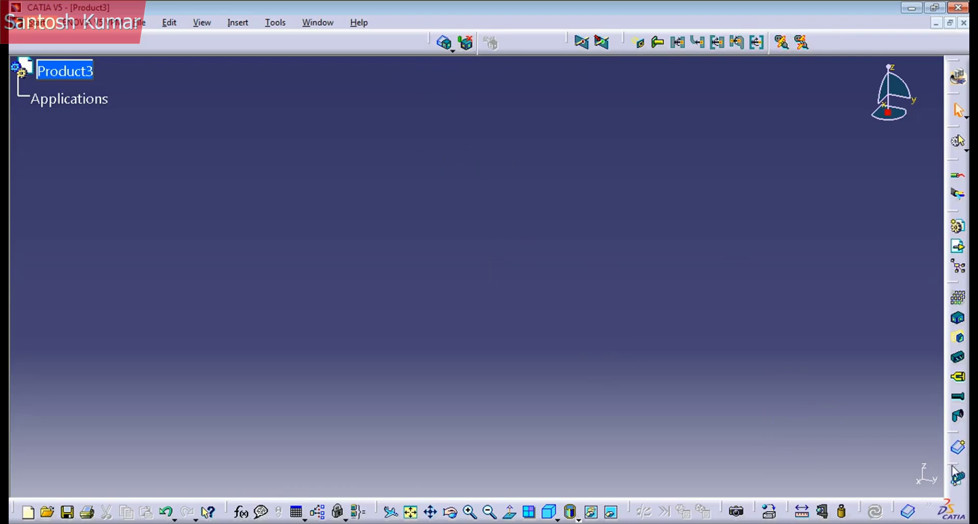
{"action": "left_click_drag", "start_coordinate": [952, 471], "coordinate": [538, 266]}
{"action": "left_click_drag", "start_coordinate": [403, 58], "coordinate": [403, 43]}
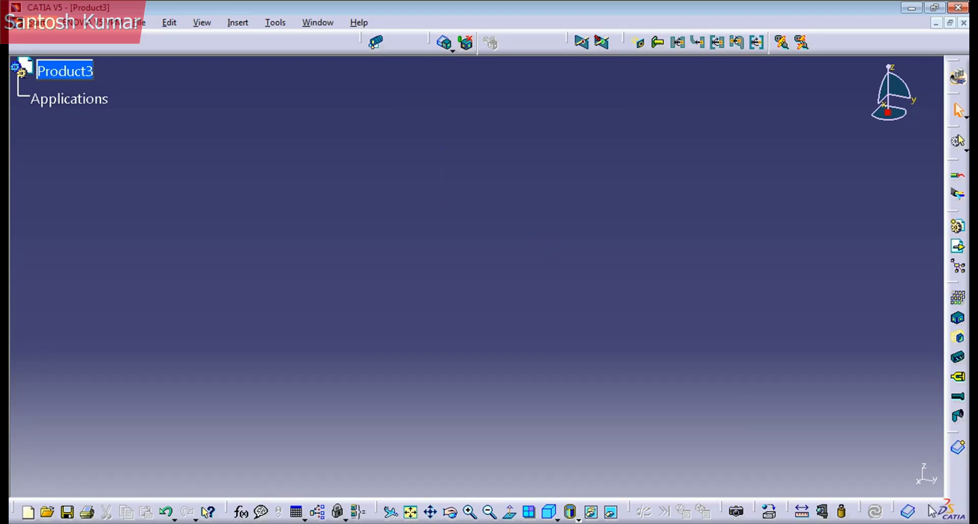
{"action": "left_click_drag", "start_coordinate": [897, 512], "coordinate": [831, 45]}
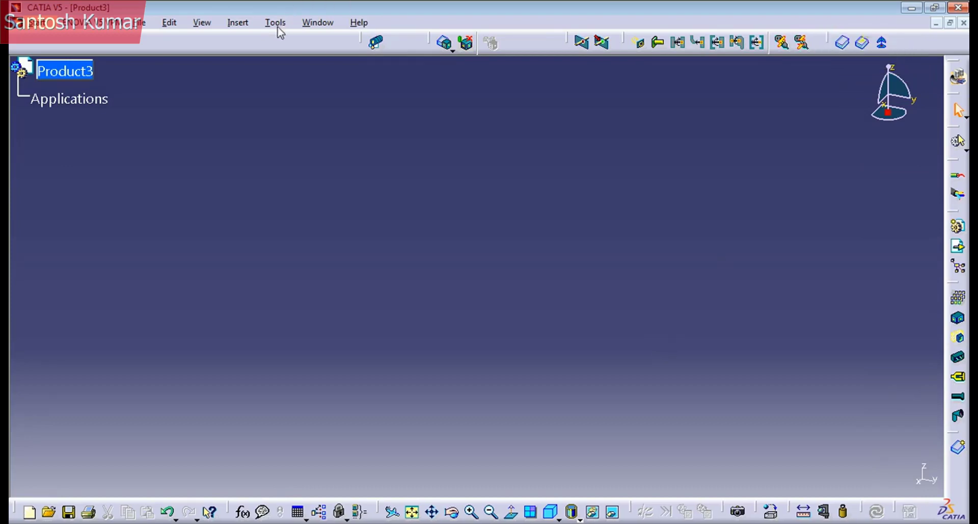
Create a new toolbar named 'MY toolbar' from Customize > Toolbars
{"action": "right_click", "coordinate": [277, 48]}
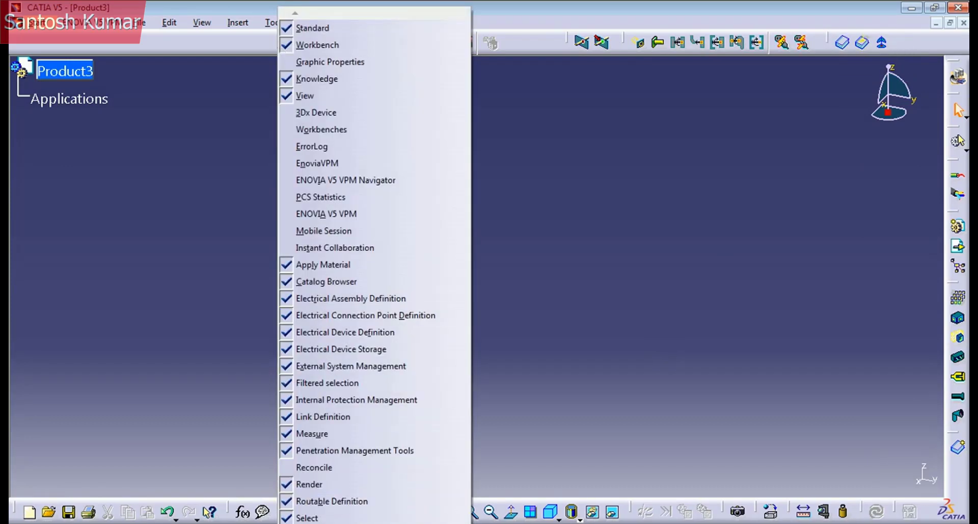
{"action": "scroll", "coordinate": [346, 514], "scroll_direction": "down", "scroll_amount": 5}
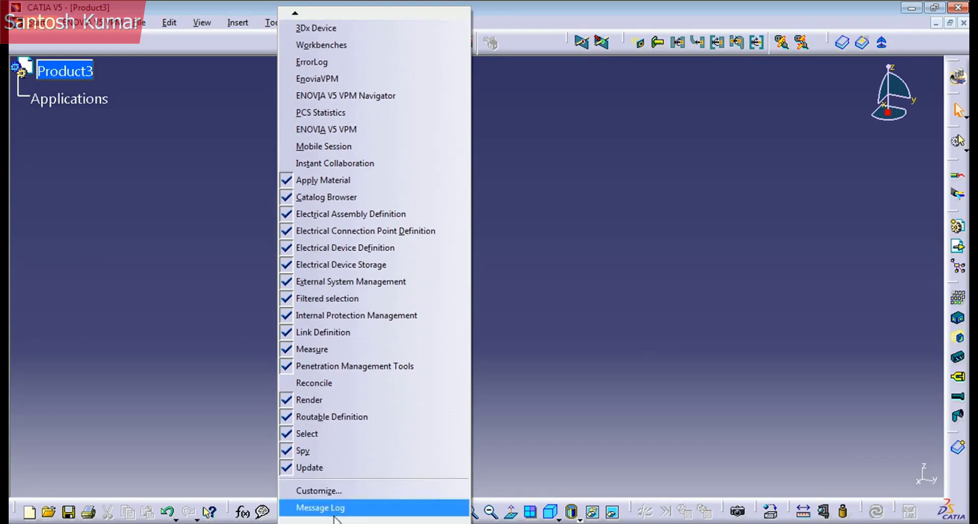
{"action": "left_click", "coordinate": [319, 490]}
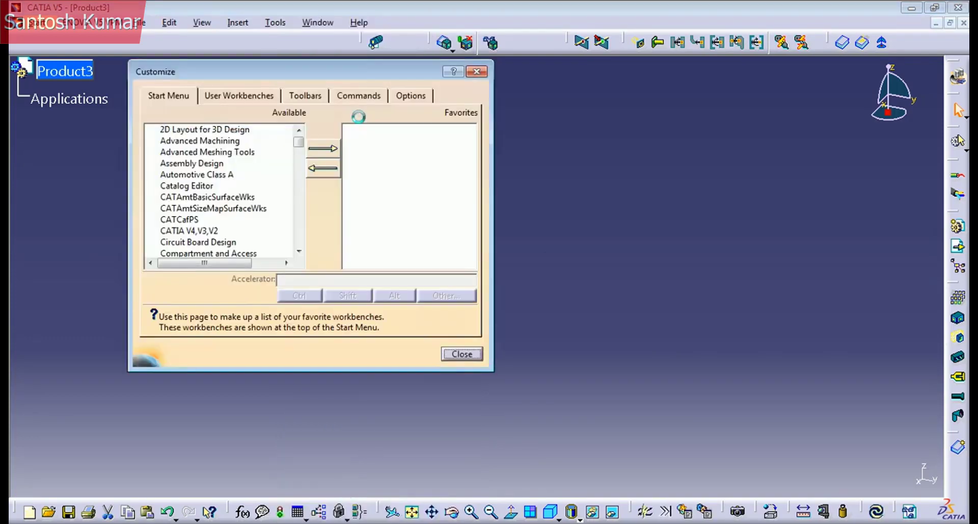
{"action": "left_click", "coordinate": [306, 95]}
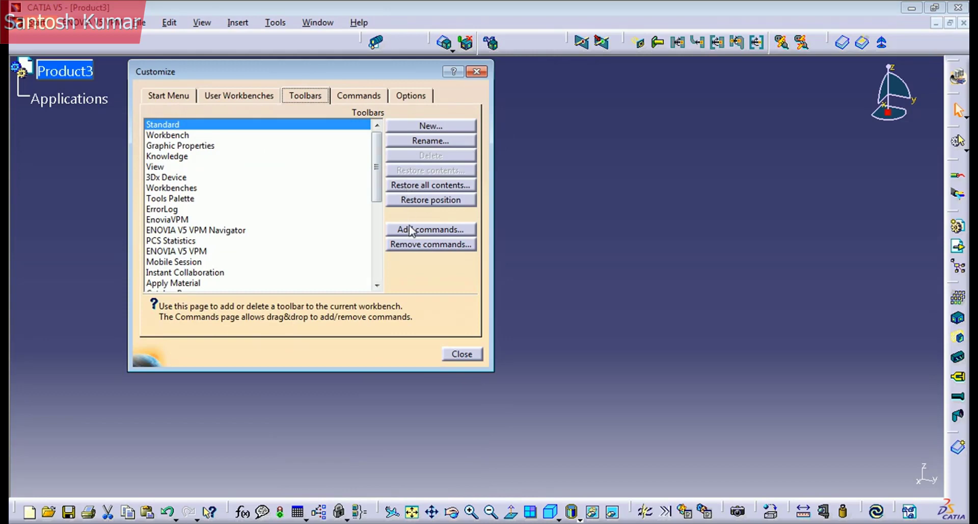
{"action": "left_click", "coordinate": [431, 126]}
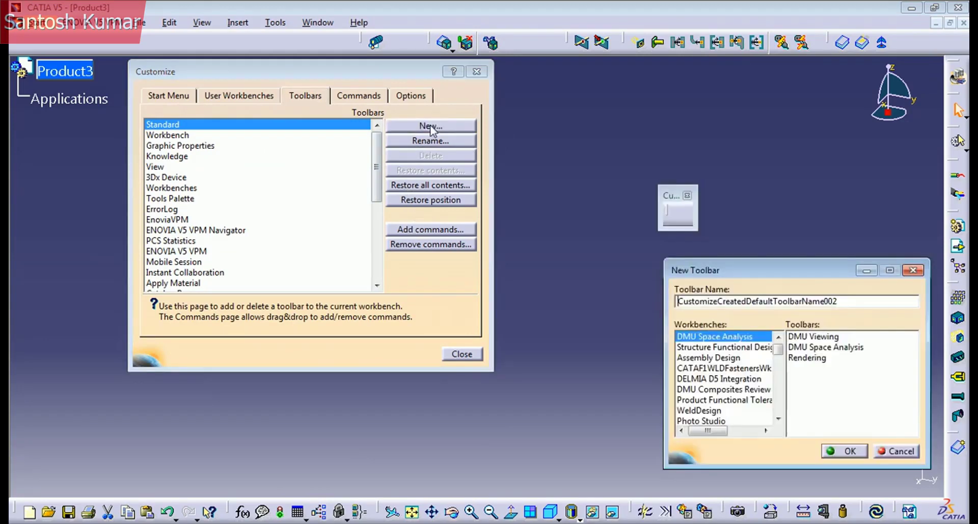
{"action": "left_click_drag", "start_coordinate": [839, 301], "coordinate": [644, 305]}
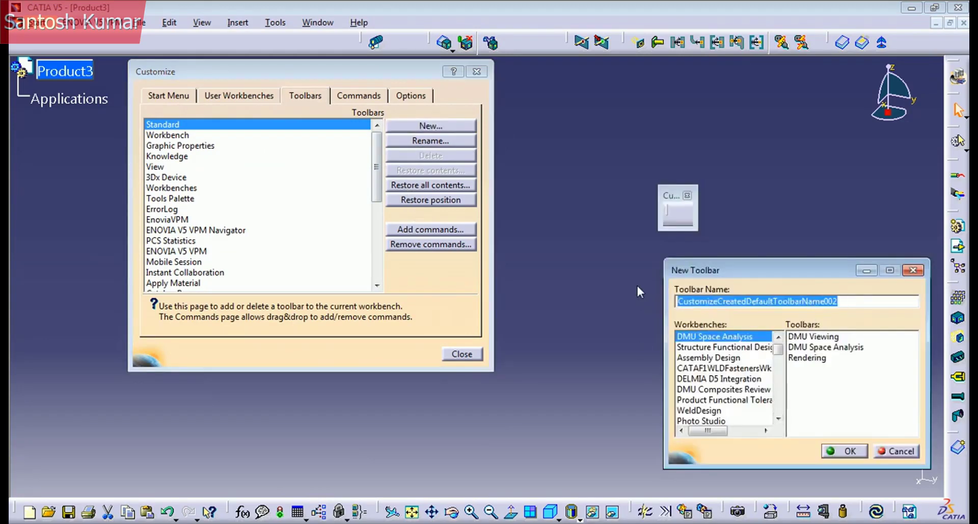
{"action": "type", "text": "MY toolbar"}
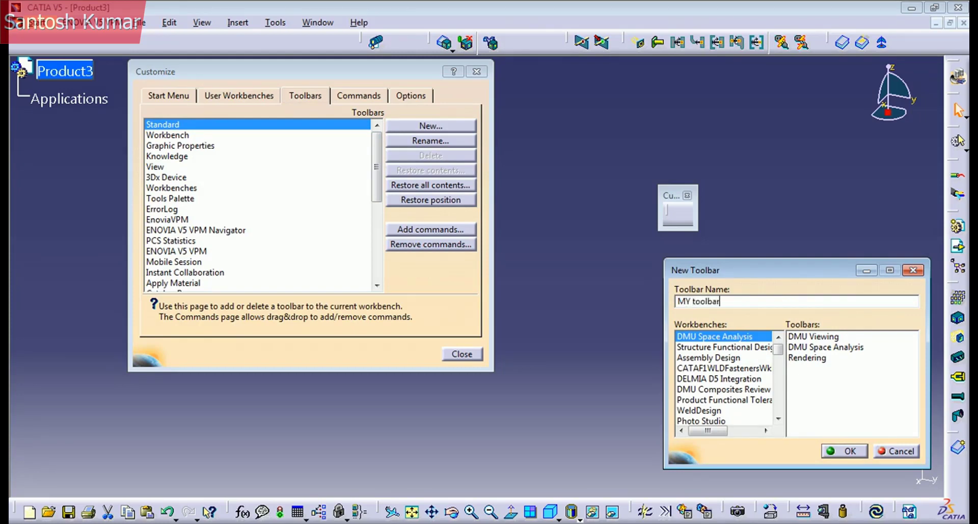
{"action": "left_click", "coordinate": [844, 450]}
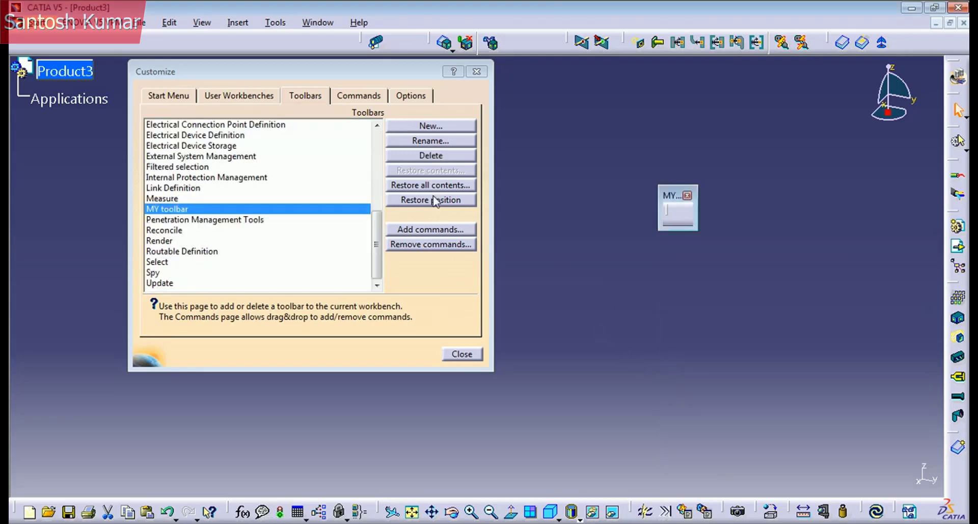
Add the 3D Cut and Import commands to MY toolbar
{"action": "left_click", "coordinate": [437, 228]}
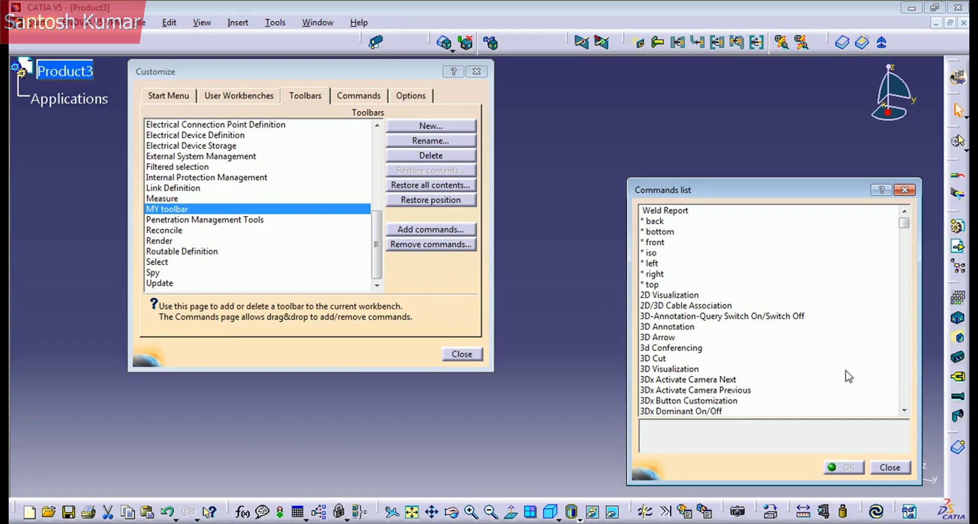
{"action": "left_click", "coordinate": [661, 359]}
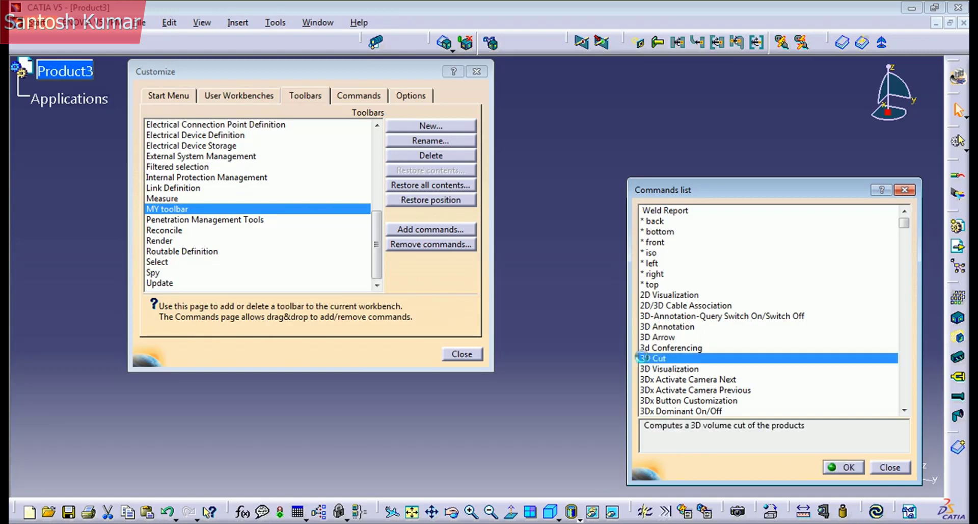
{"action": "left_click", "coordinate": [846, 469]}
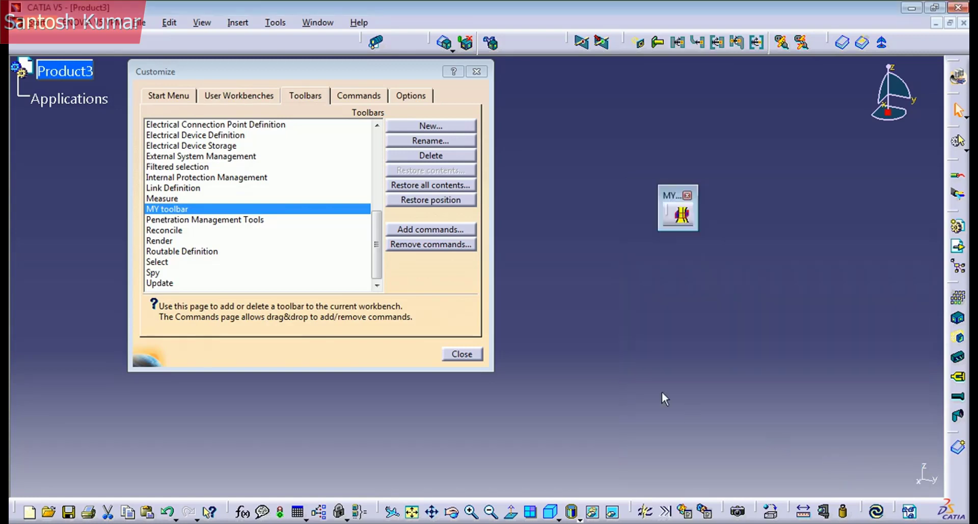
{"action": "left_click", "coordinate": [441, 228]}
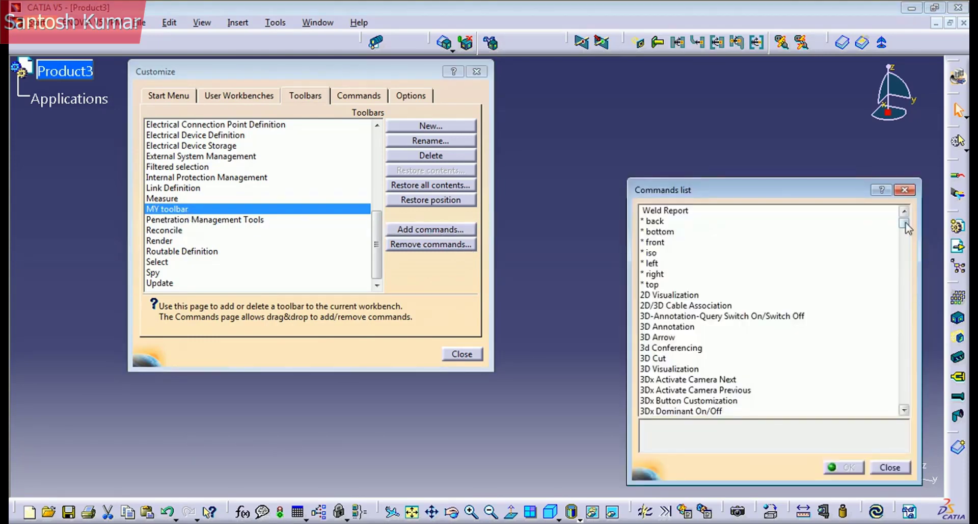
{"action": "left_click_drag", "start_coordinate": [904, 223], "coordinate": [906, 307]}
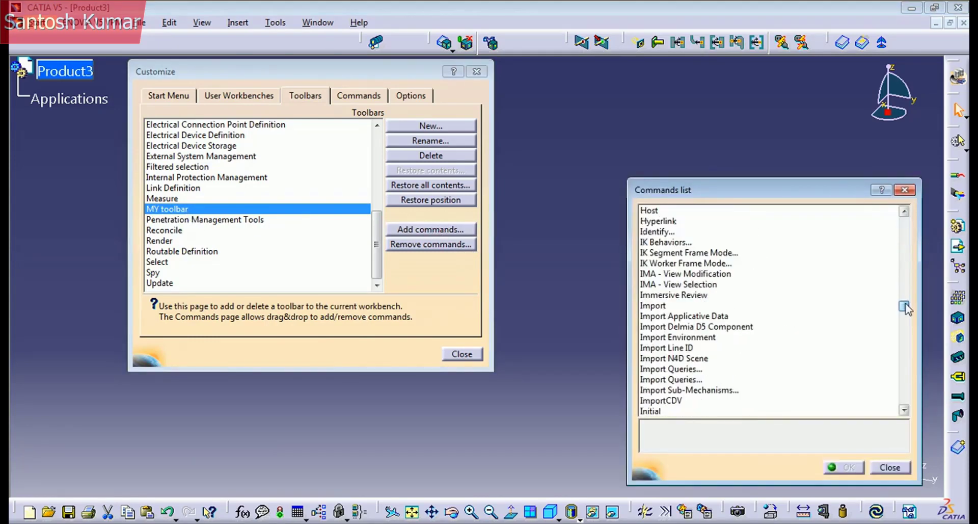
{"action": "left_click", "coordinate": [660, 306]}
{"action": "left_click", "coordinate": [842, 467]}
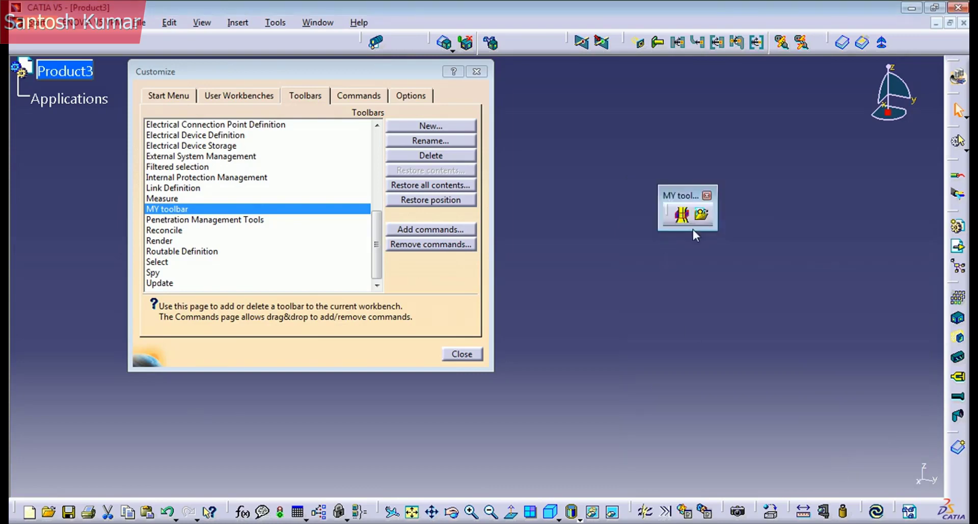
Add Selection Sets to MY toolbar, move the toolbar left, and close Customize
{"action": "left_click", "coordinate": [457, 231]}
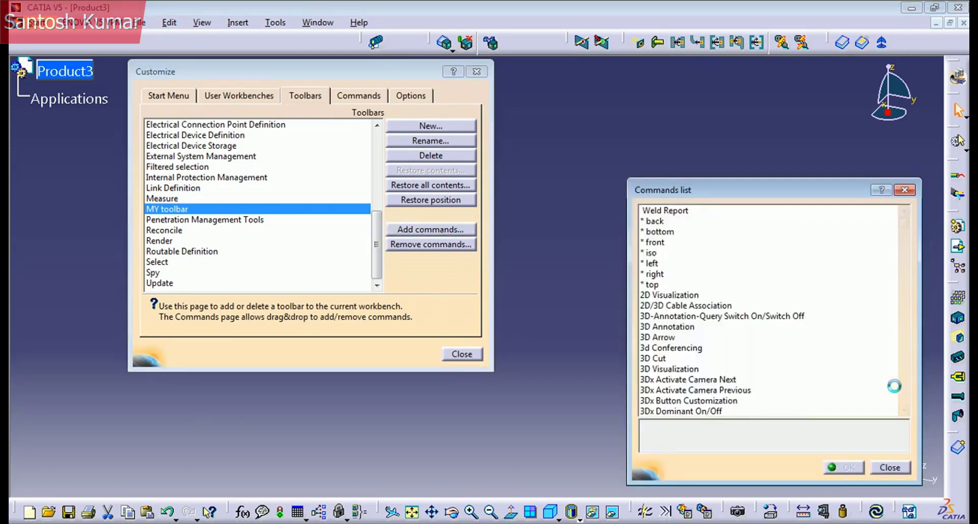
{"action": "mouse_move", "coordinate": [911, 235]}
{"action": "left_mouse_down"}
{"action": "mouse_move", "coordinate": [918, 373]}
{"action": "mouse_move", "coordinate": [787, 354]}
{"action": "left_mouse_up"}
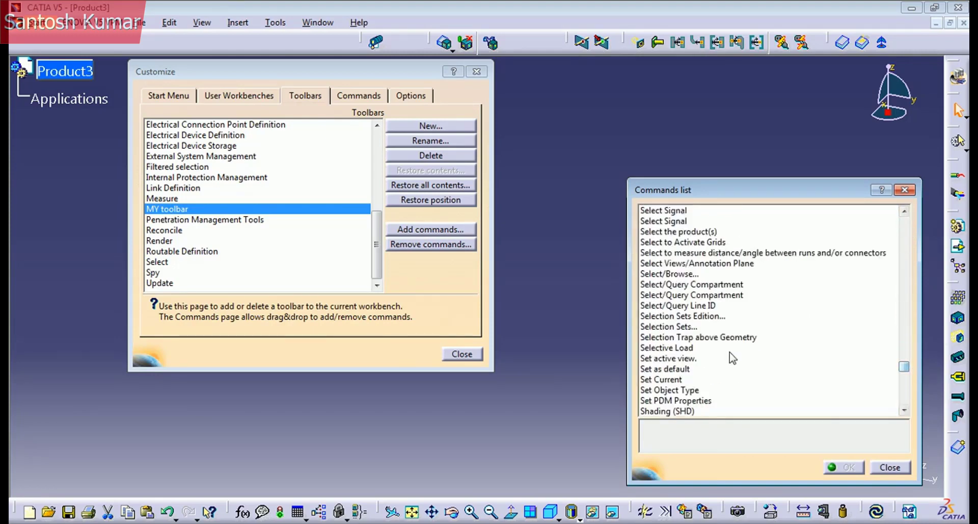
{"action": "left_click", "coordinate": [680, 326]}
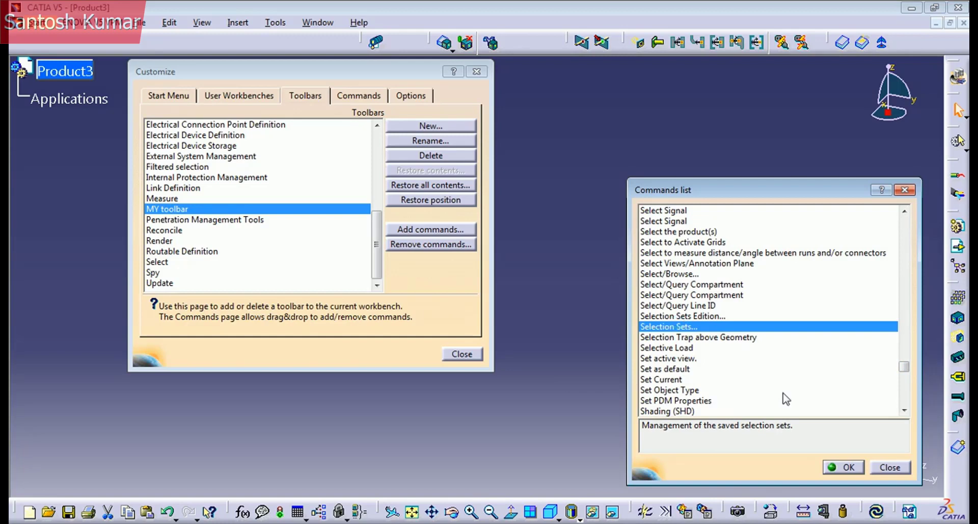
{"action": "left_click", "coordinate": [844, 467]}
{"action": "left_click_drag", "start_coordinate": [687, 196], "coordinate": [296, 218]}
{"action": "left_click", "coordinate": [462, 354]}
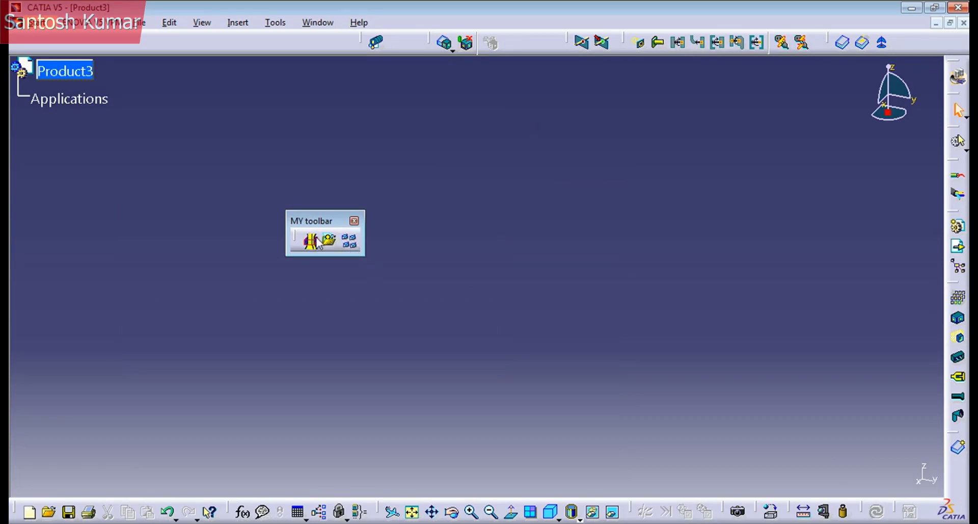
Dock MY toolbar, with its three commands, into the top toolbar row of the Product3 window
{"action": "left_click_drag", "start_coordinate": [310, 222], "coordinate": [270, 41]}
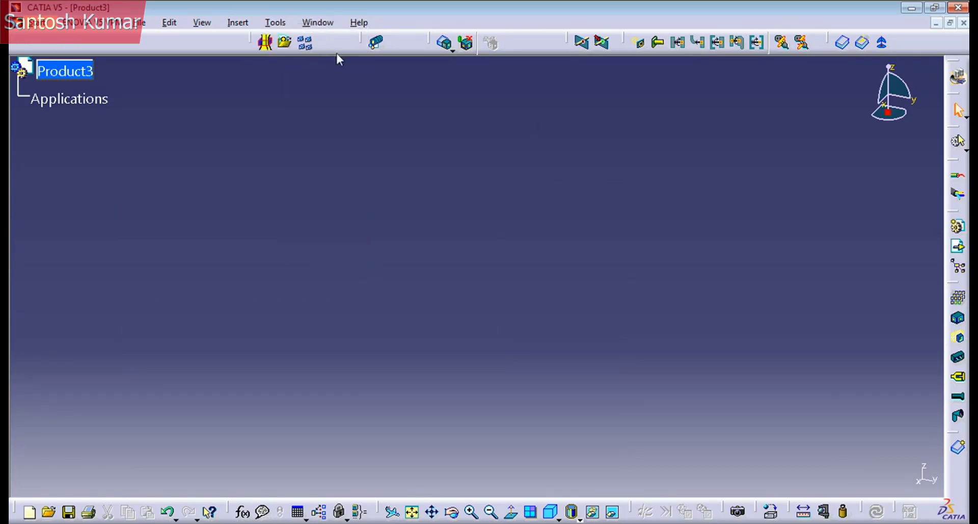